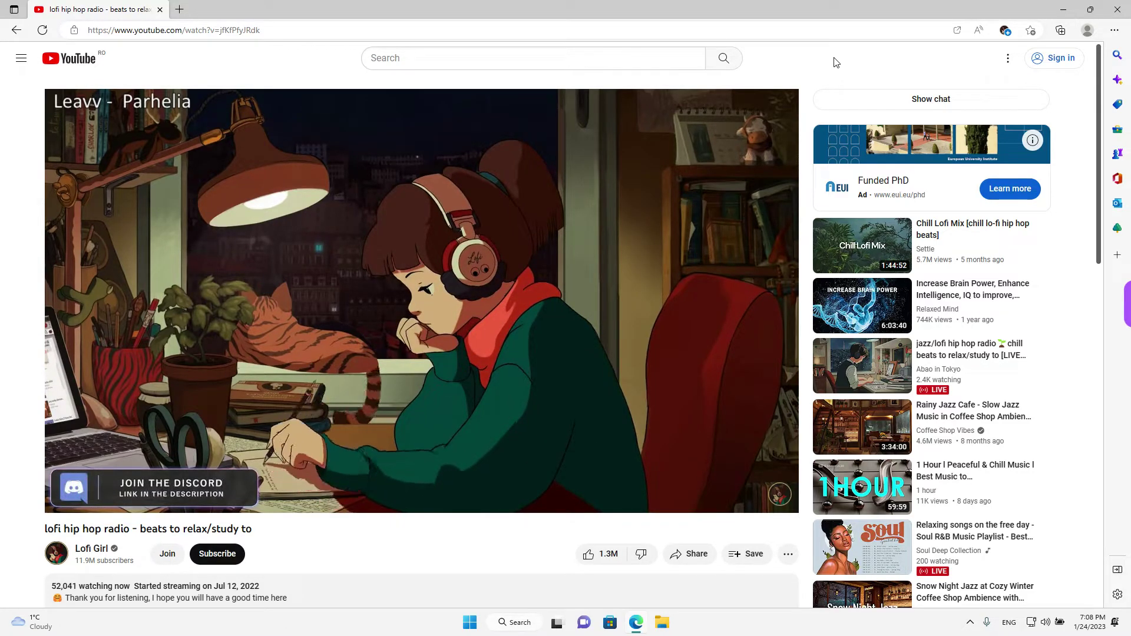
Minimize the Edge window playing the lofi hip hop stream to show the desktop
{"action": "left_click", "coordinate": [1062, 11]}
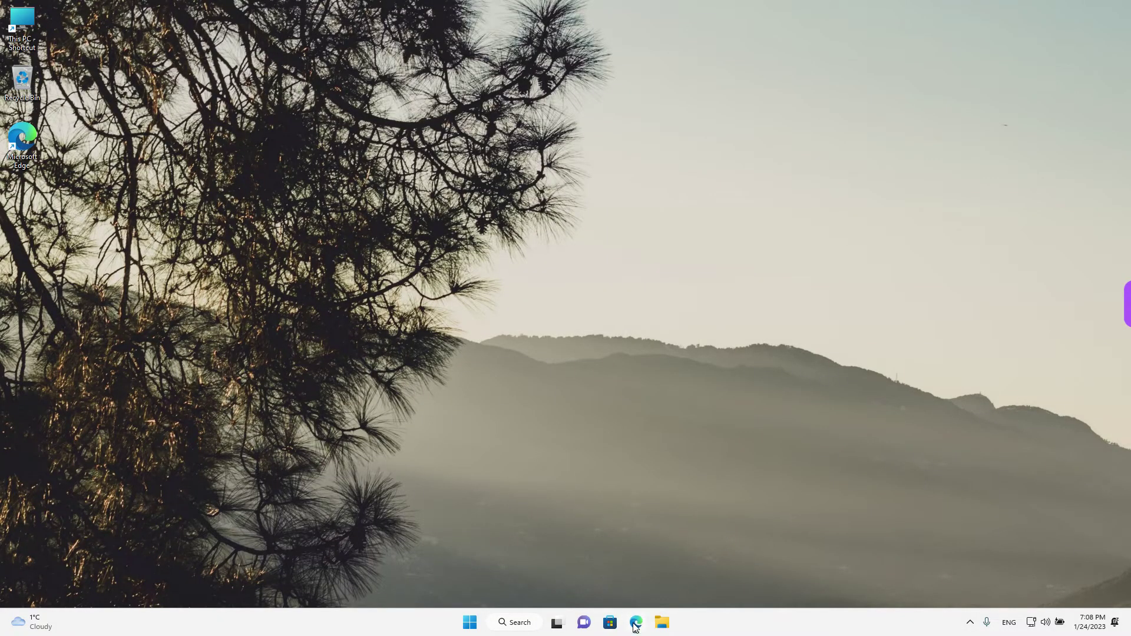
Restore the Edge window with the lofi hip hop livestream from the taskbar
{"action": "left_click", "coordinate": [636, 623]}
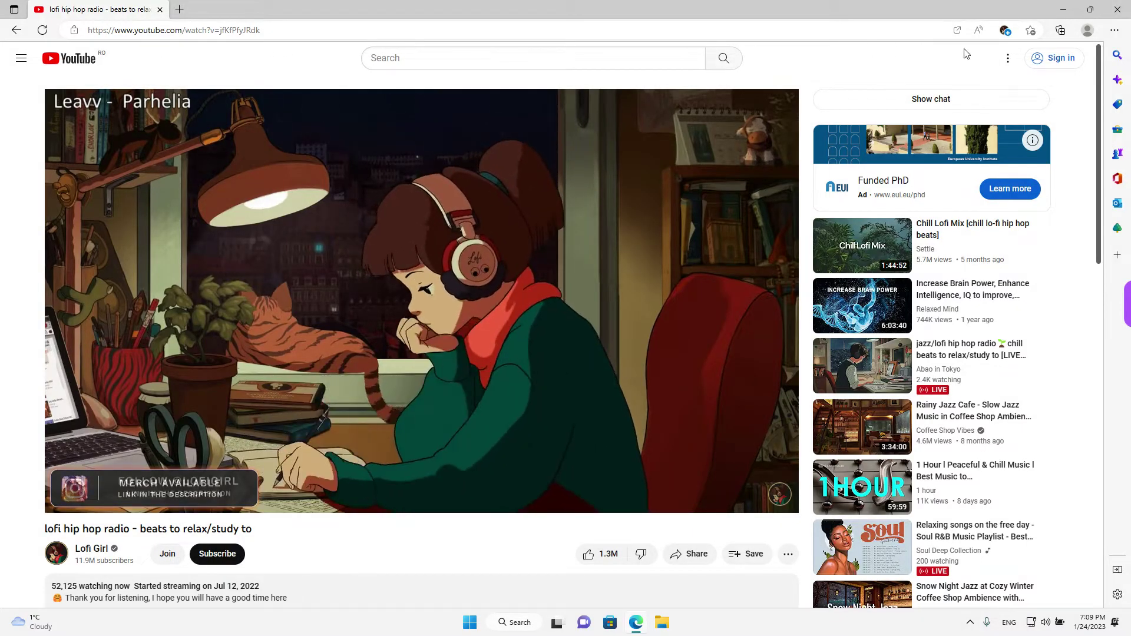
Start installing the YouTube site as an app from Edge's Apps menu
{"action": "left_click", "coordinate": [1113, 31]}
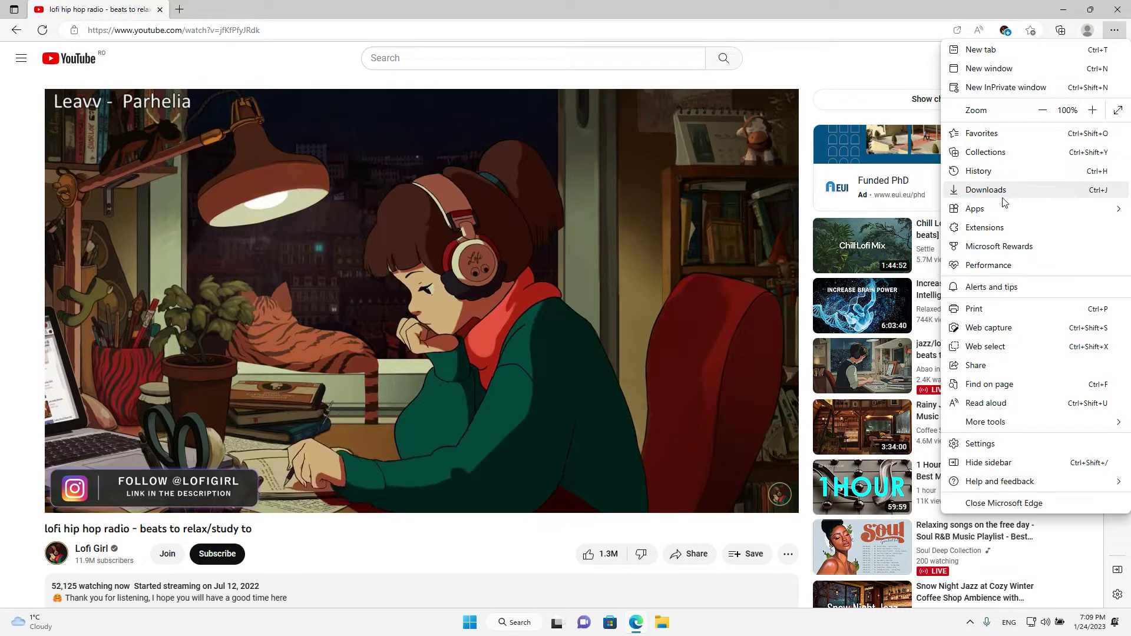
{"action": "mouse_move", "coordinate": [975, 209]}
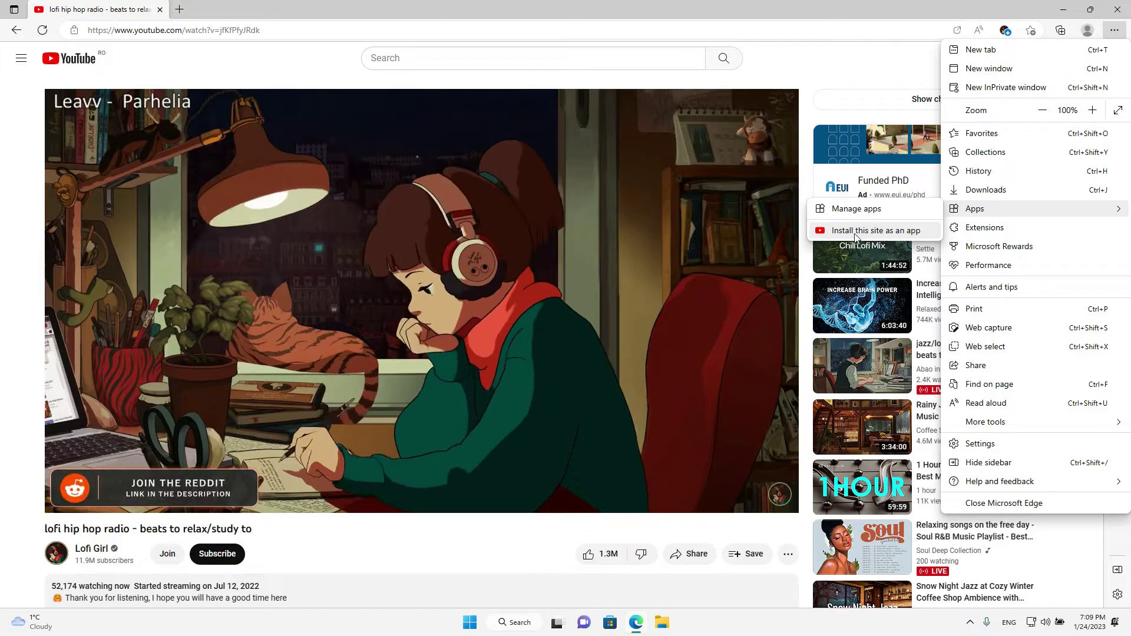
{"action": "left_click", "coordinate": [928, 232]}
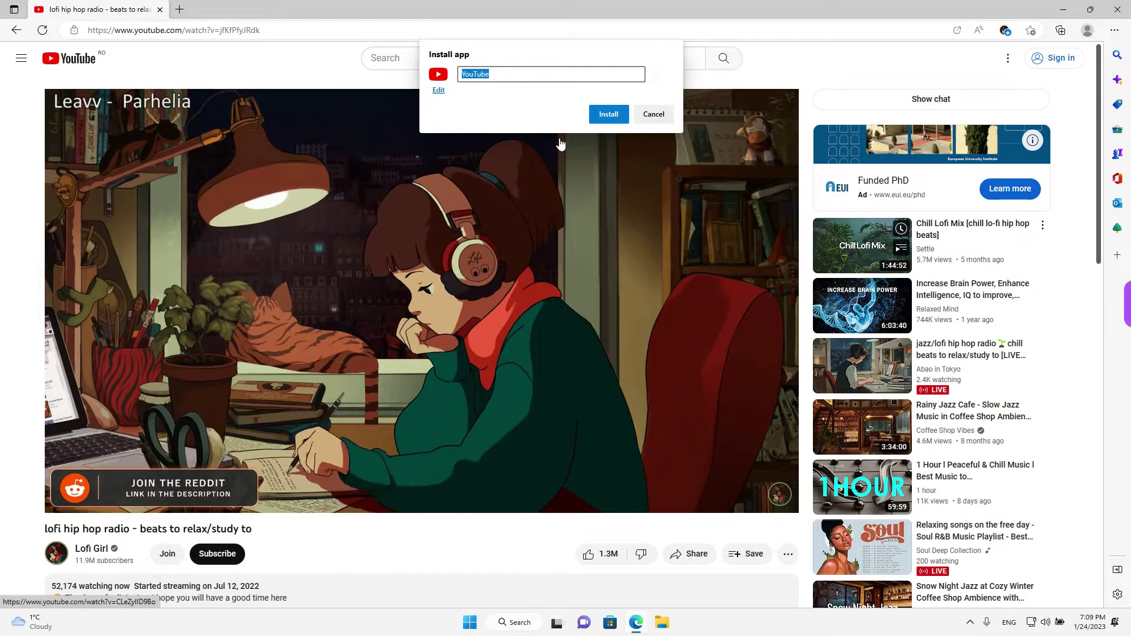
Install YouTube as a standalone app, keeping the suggested name 'YouTube'
{"action": "left_click", "coordinate": [499, 77]}
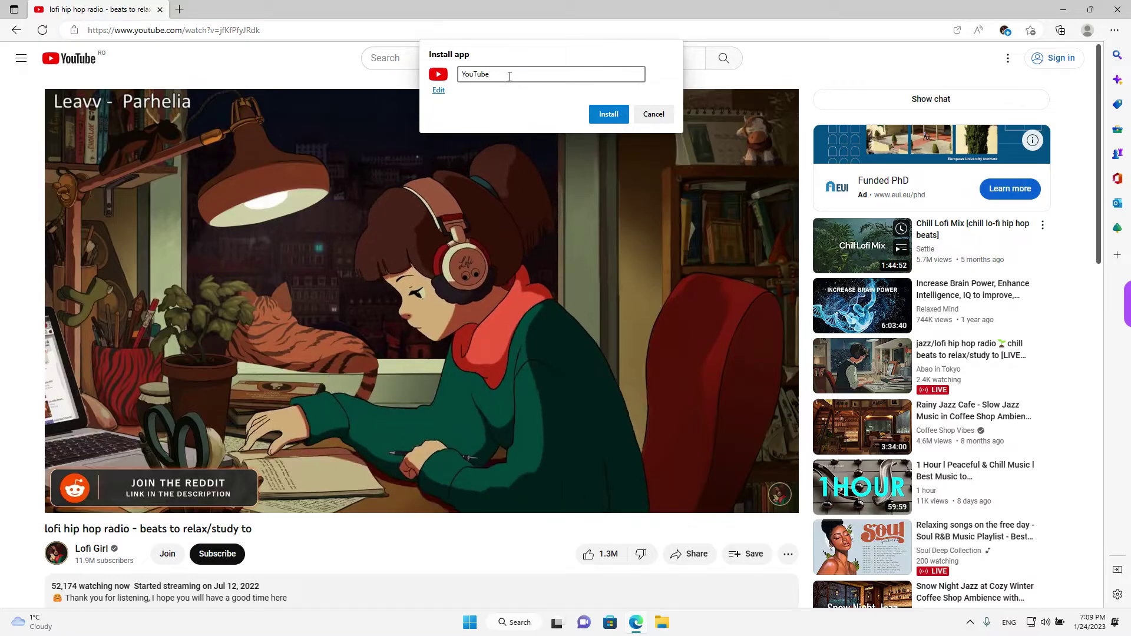
{"action": "left_click", "coordinate": [609, 115]}
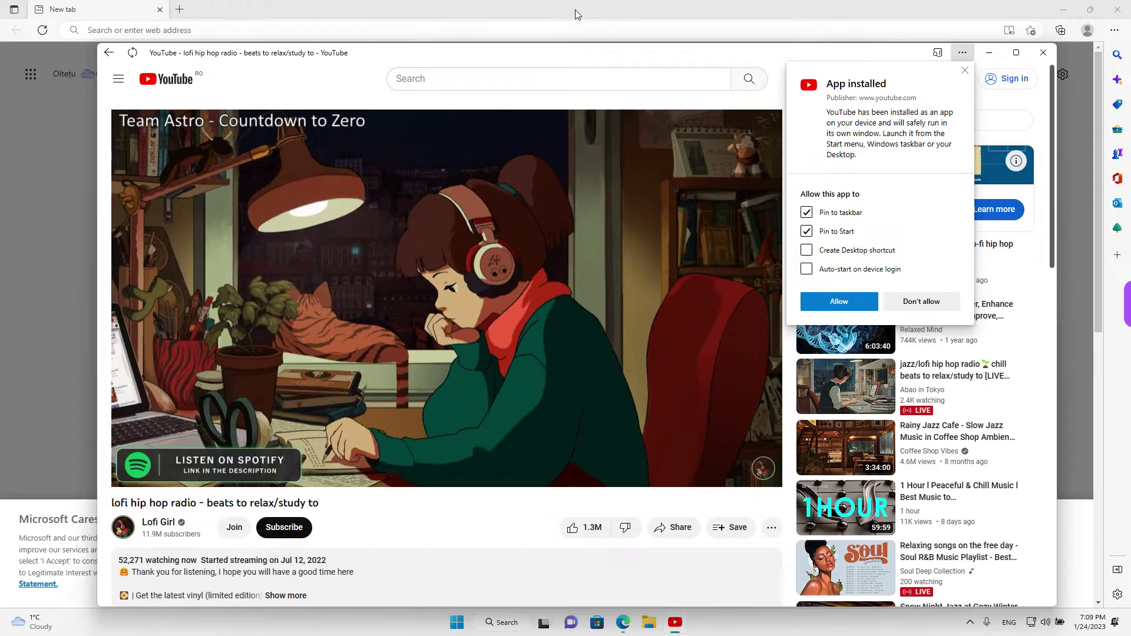
Close the leftover Edge browser window; choose Pin to taskbar and clear Auto-start
{"action": "left_click", "coordinate": [575, 10]}
{"action": "left_click_drag", "start_coordinate": [942, 11], "coordinate": [703, 53]}
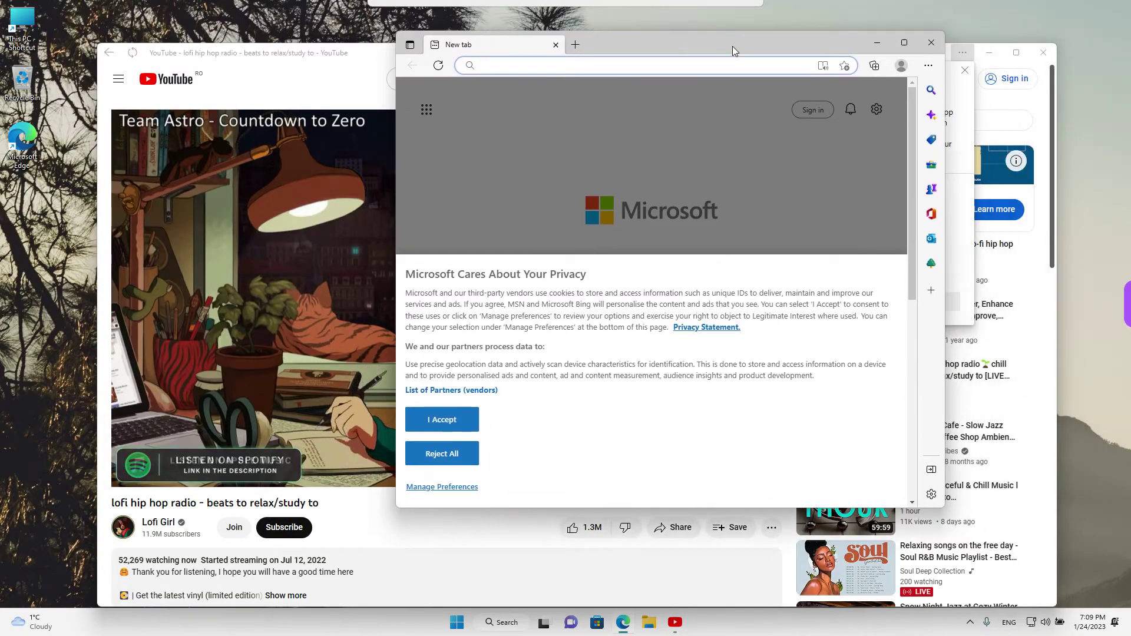
{"action": "left_click", "coordinate": [903, 60]}
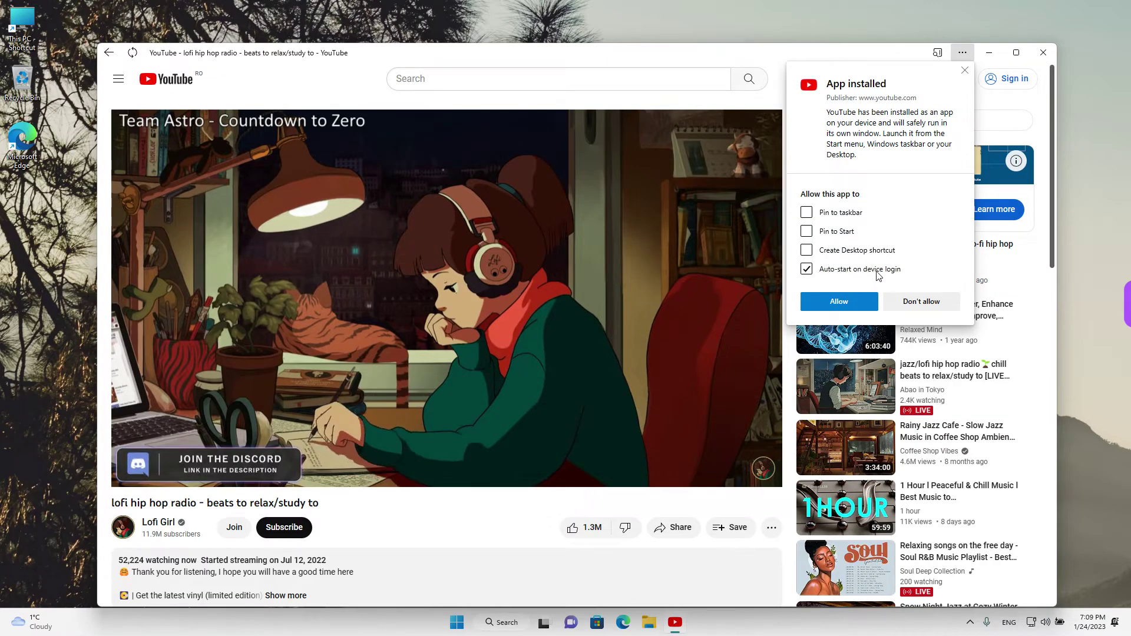
{"action": "left_click", "coordinate": [844, 272]}
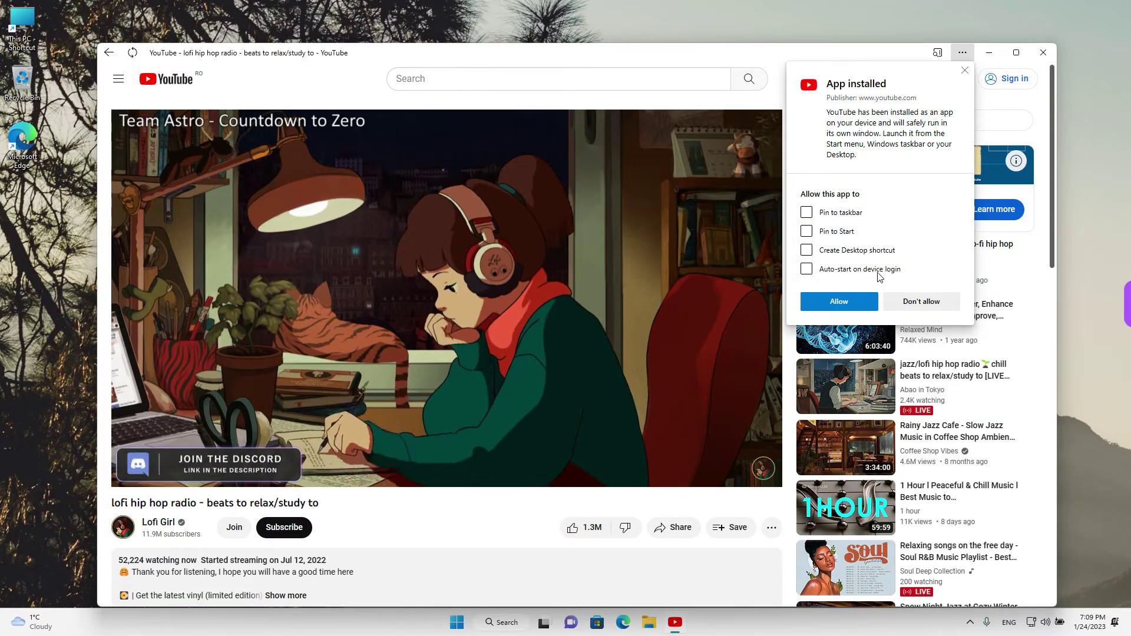
{"action": "left_click", "coordinate": [862, 215]}
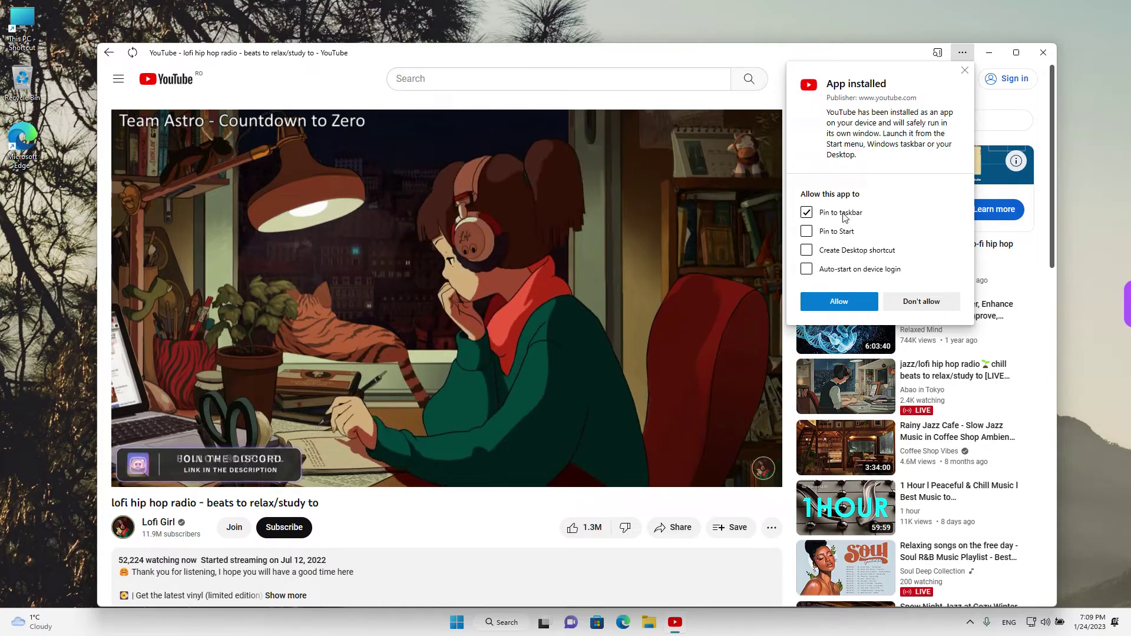
Allow taskbar pinning for the YouTube app, then move its window up and left
{"action": "left_click", "coordinate": [863, 303]}
{"action": "left_click_drag", "start_coordinate": [808, 57], "coordinate": [781, 32]}
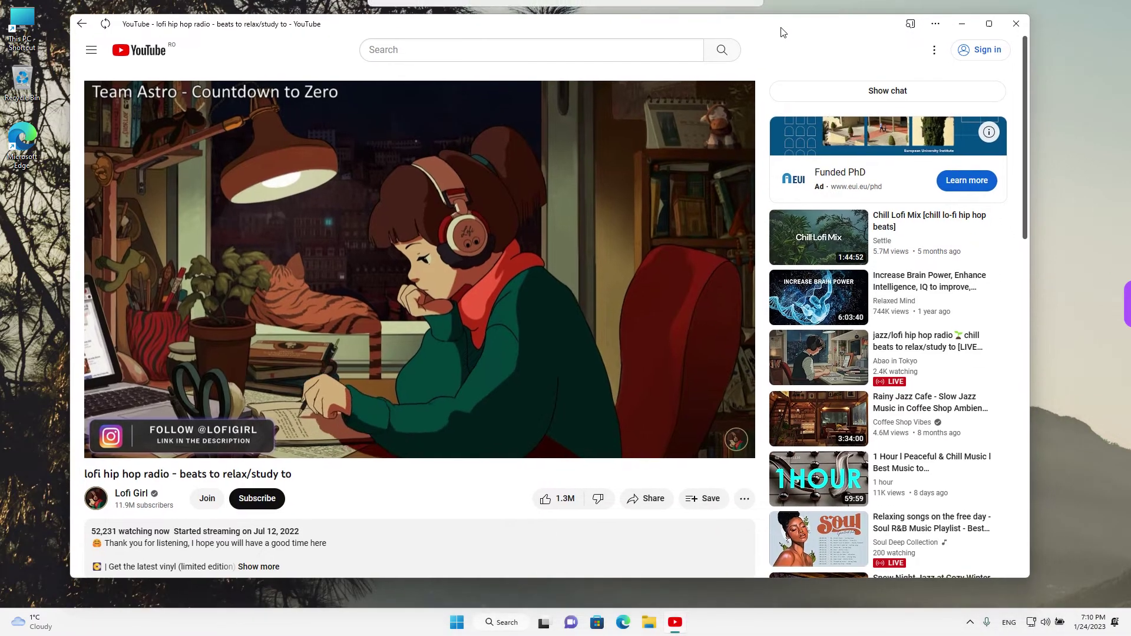
{"action": "scroll", "coordinate": [819, 163], "scroll_direction": "down", "scroll_amount": 2}
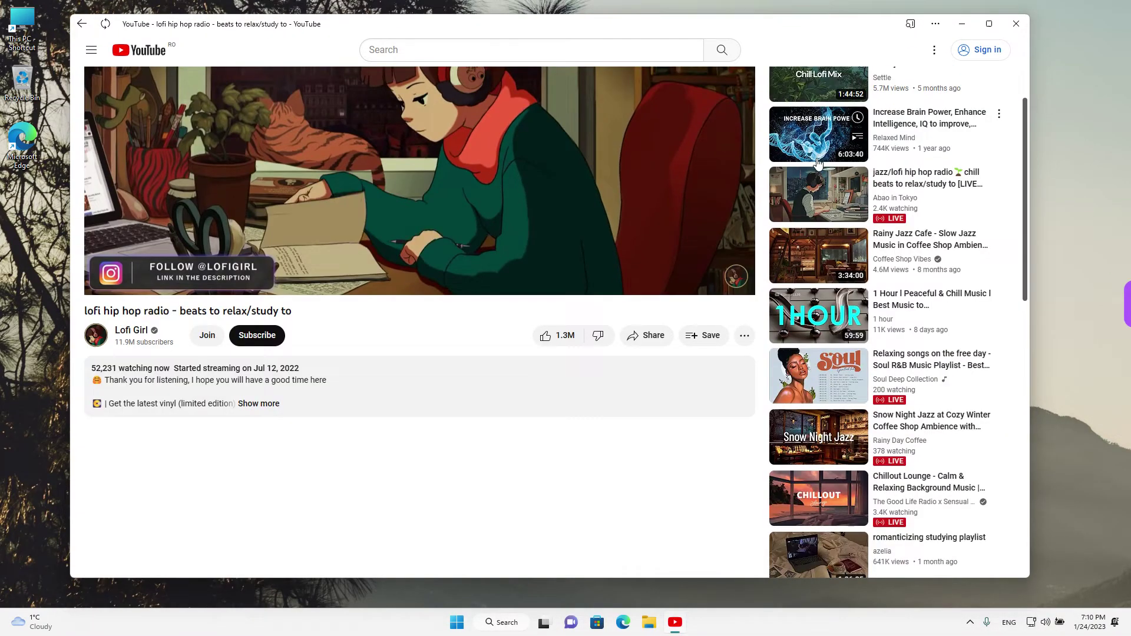
{"action": "scroll", "coordinate": [656, 199], "scroll_direction": "up", "scroll_amount": 2}
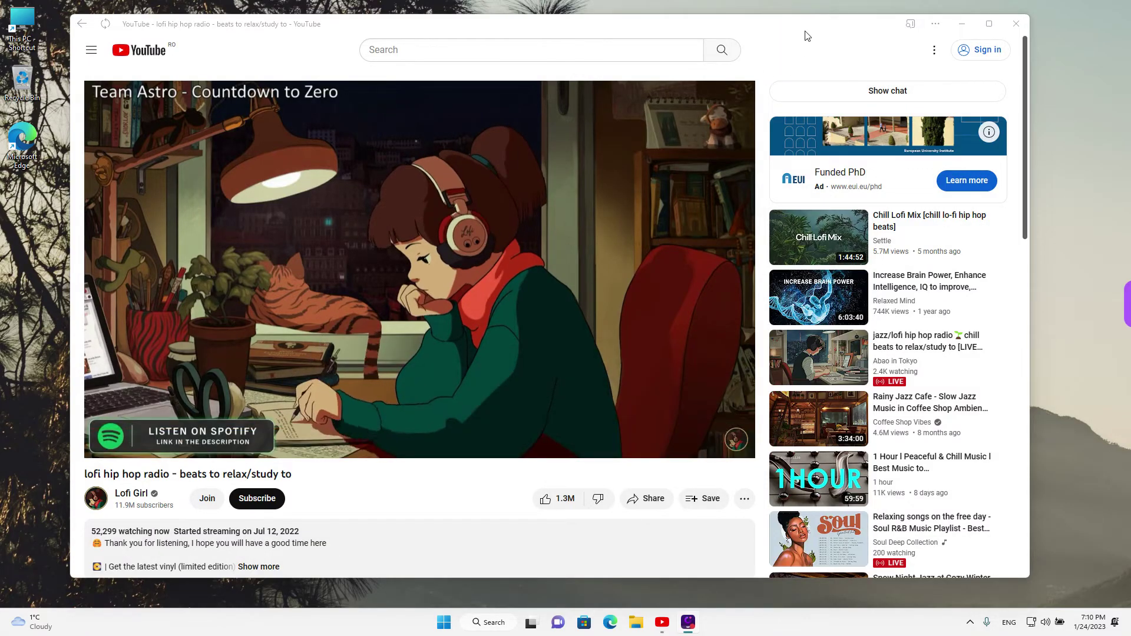
Shift the YouTube app window slightly right and down, focusing its search box
{"action": "left_click_drag", "start_coordinate": [821, 27], "coordinate": [831, 29]}
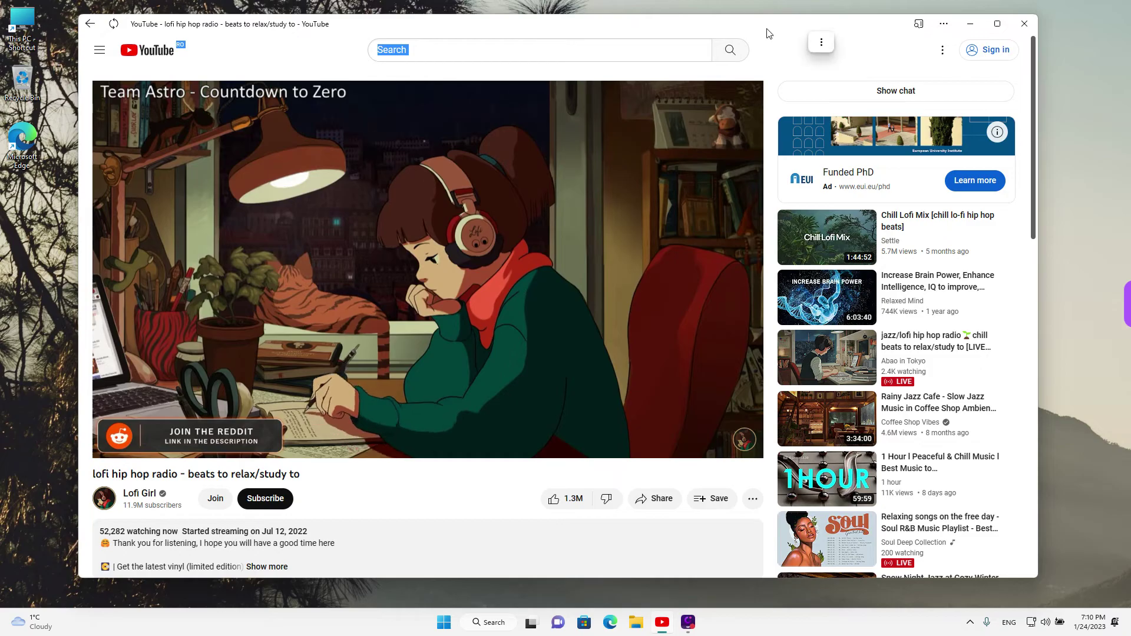
{"action": "left_click_drag", "start_coordinate": [766, 32], "coordinate": [778, 35]}
{"action": "left_click", "coordinate": [663, 52]}
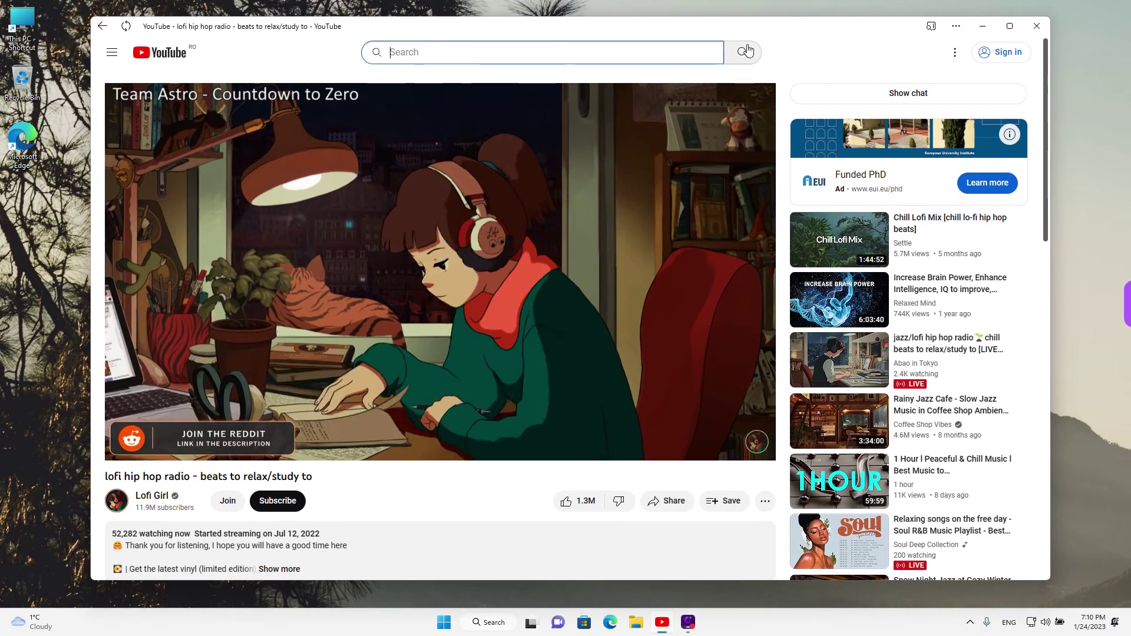
{"action": "left_click_drag", "start_coordinate": [805, 32], "coordinate": [802, 30]}
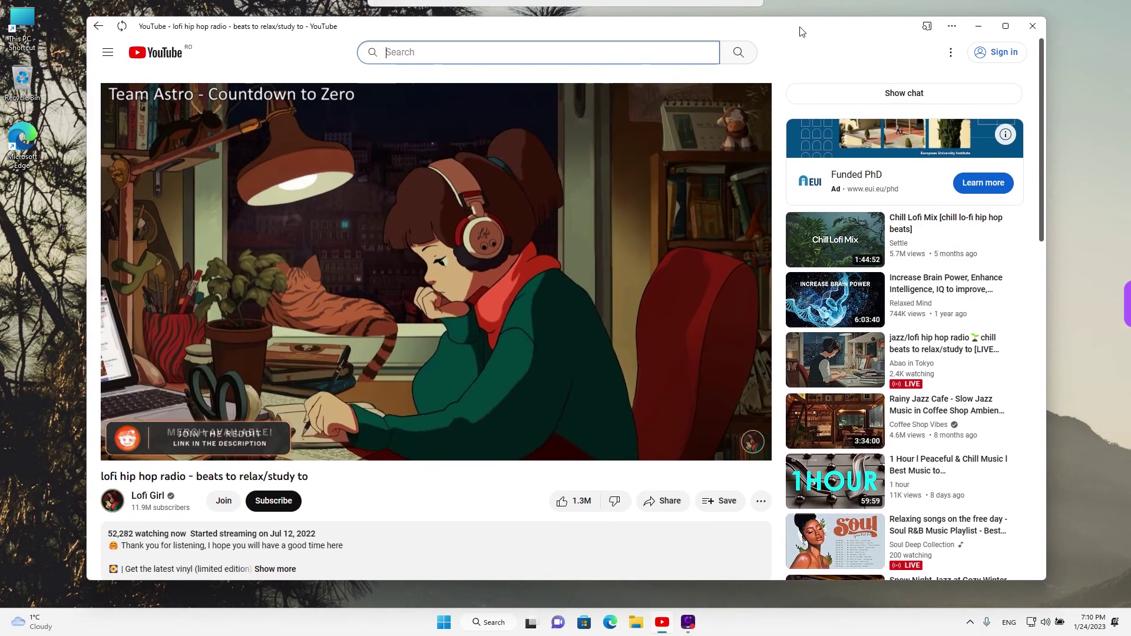